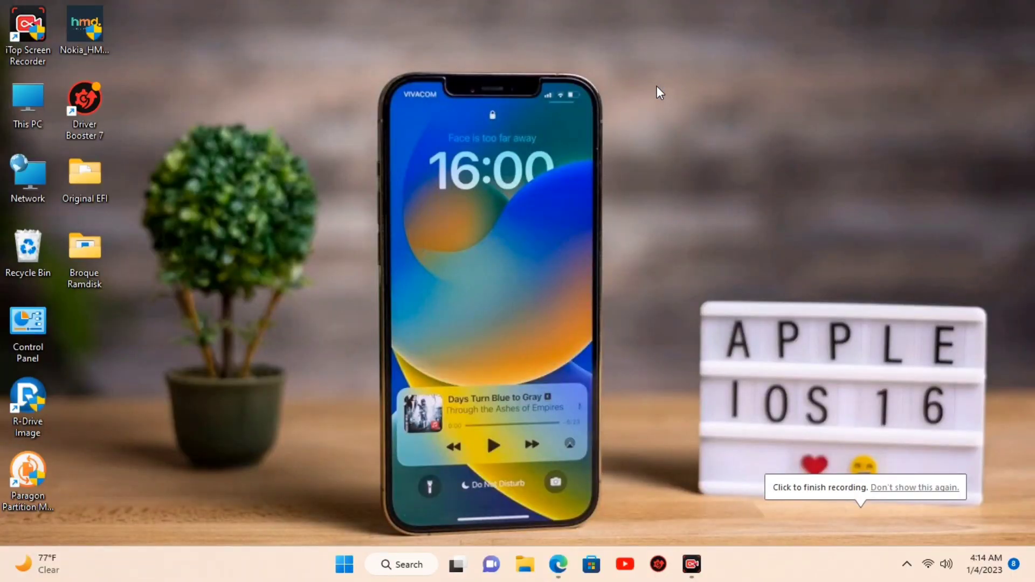
Step: Bring up the desktop's right-click menu to refresh it
{"action": "right_click", "coordinate": [652, 100]}
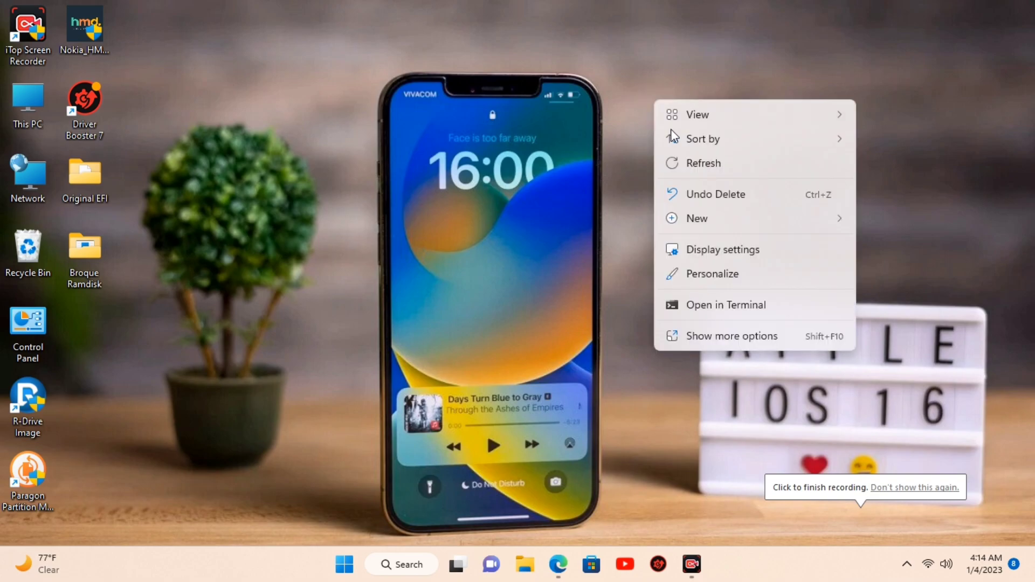
Step: Refresh the desktop, then load the Joyoshare product page from the pasted bit.ly link in Edge
{"action": "left_click", "coordinate": [695, 162]}
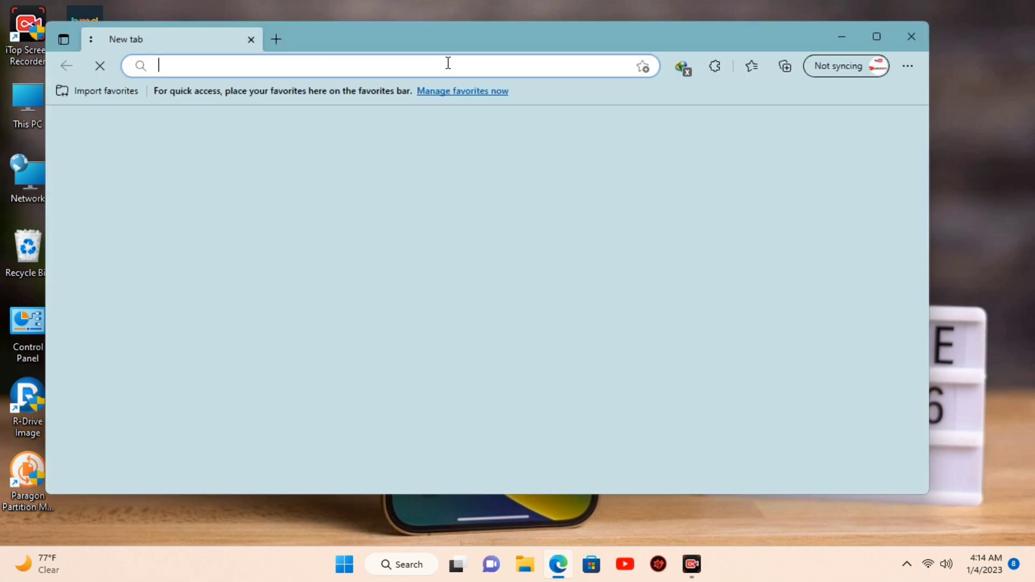
{"action": "left_click", "coordinate": [426, 67]}
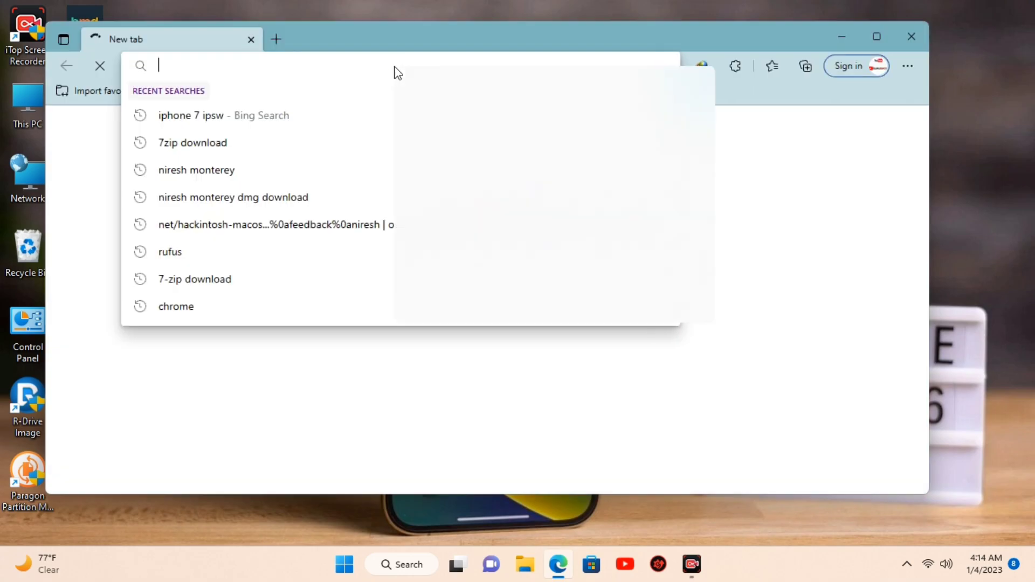
{"action": "right_click", "coordinate": [395, 67]}
{"action": "left_click", "coordinate": [476, 235]}
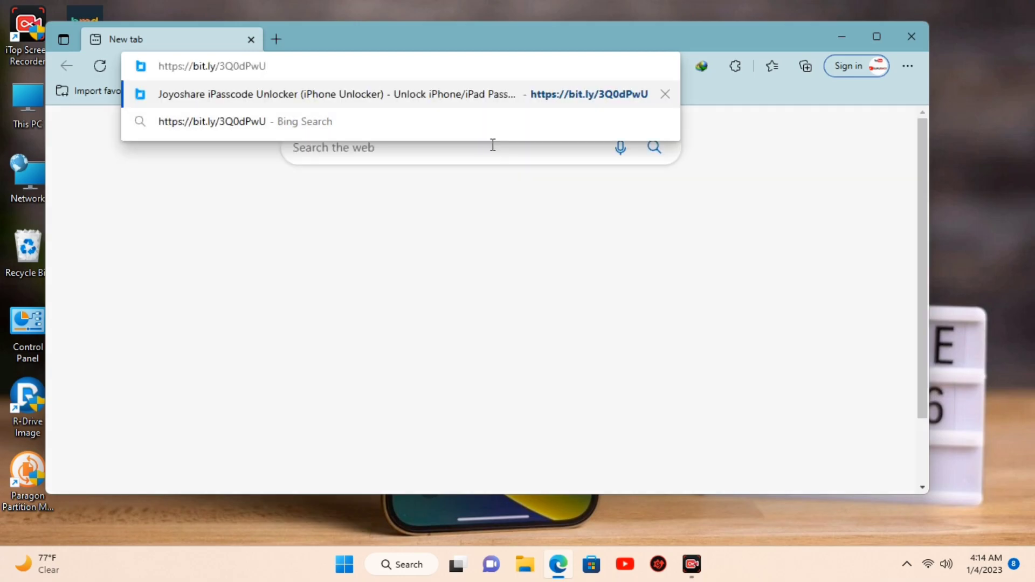
{"action": "key", "text": "Return"}
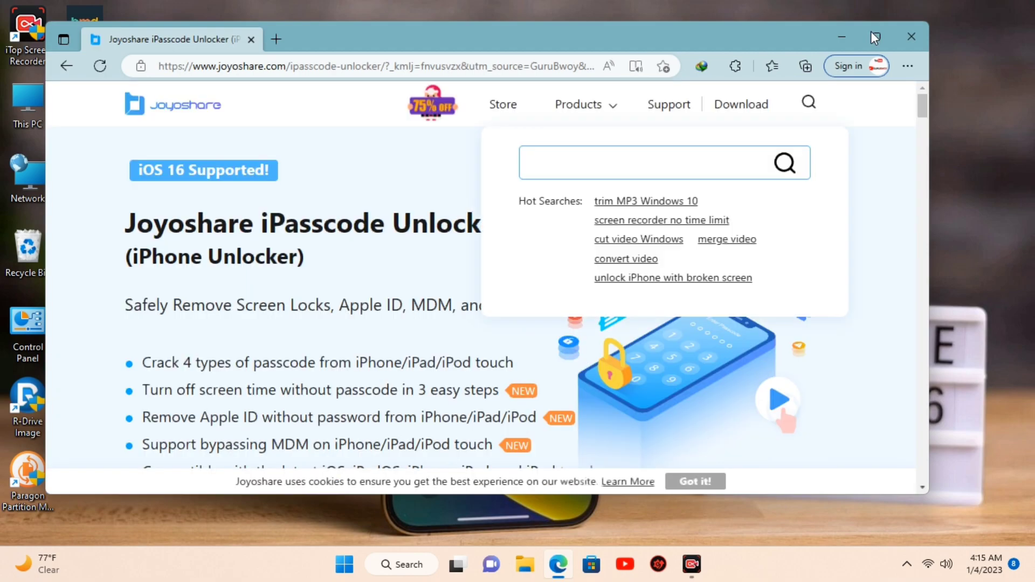
Step: Maximize Edge and scroll down through the iPasscode Unlocker page's feature sections
{"action": "left_click", "coordinate": [874, 35]}
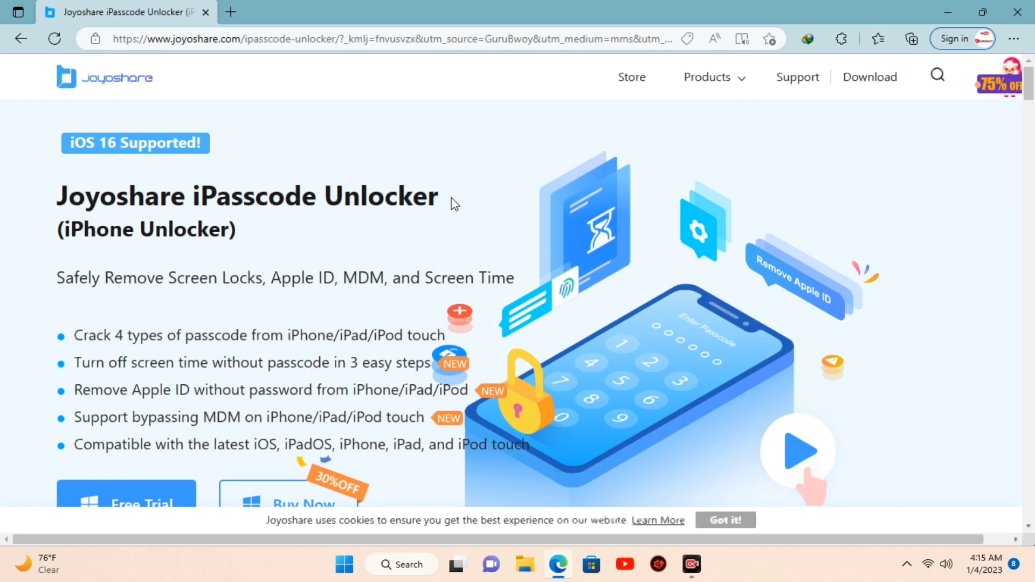
{"action": "scroll", "coordinate": [704, 190], "scroll_direction": "down", "scroll_amount": 4}
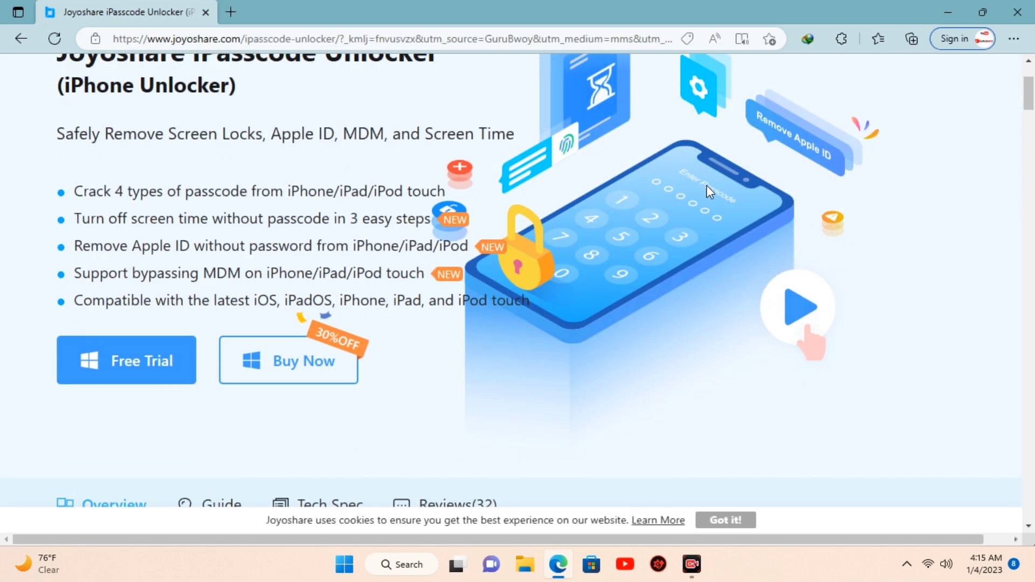
{"action": "scroll", "coordinate": [712, 186], "scroll_direction": "down", "scroll_amount": 3}
{"action": "scroll", "coordinate": [712, 186], "scroll_direction": "down", "scroll_amount": 1}
{"action": "scroll", "coordinate": [712, 186], "scroll_direction": "down", "scroll_amount": 6}
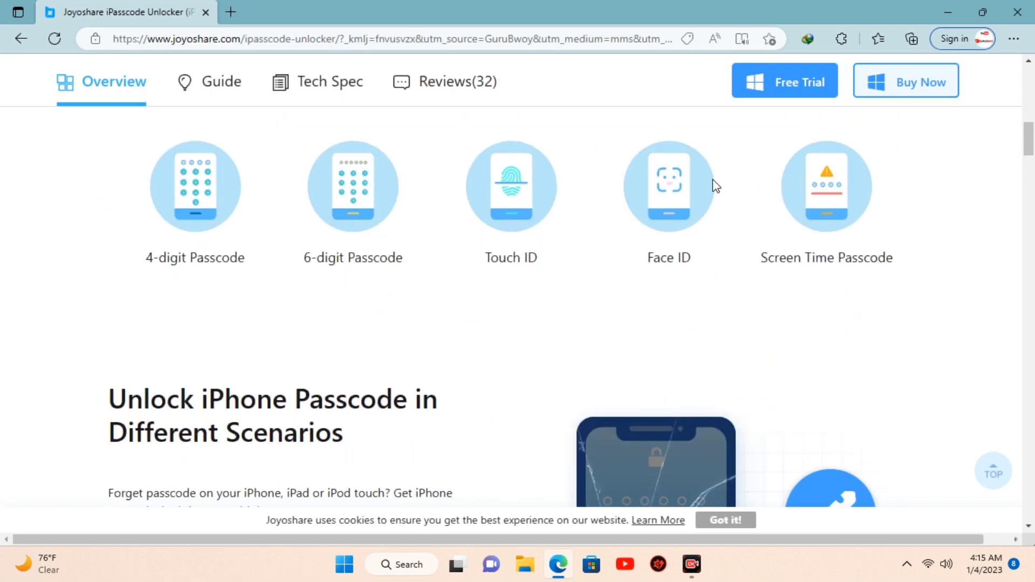
{"action": "scroll", "coordinate": [712, 186], "scroll_direction": "down", "scroll_amount": 4}
{"action": "scroll", "coordinate": [716, 186], "scroll_direction": "down", "scroll_amount": 3}
{"action": "scroll", "coordinate": [716, 186], "scroll_direction": "down", "scroll_amount": 4}
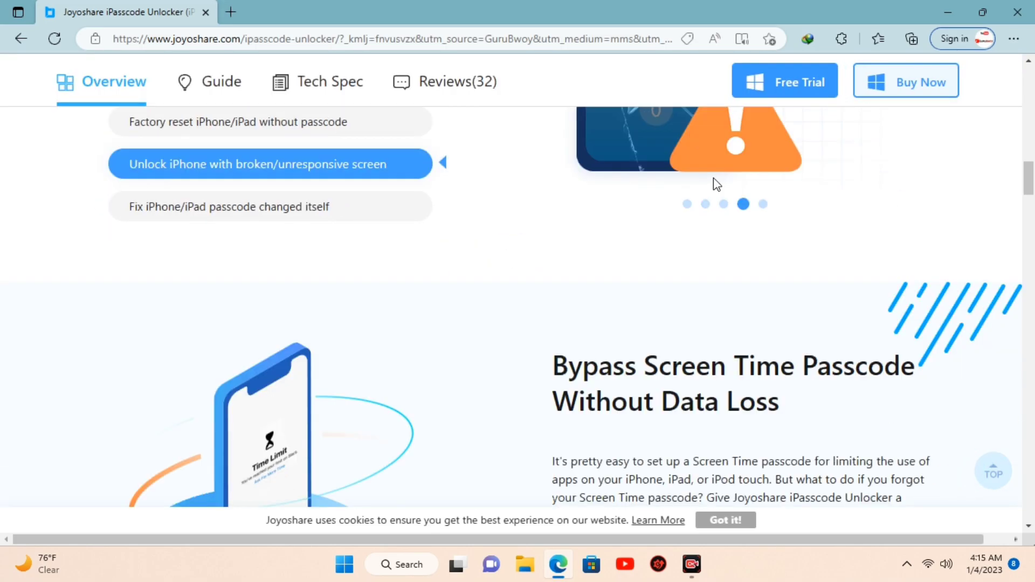
{"action": "scroll", "coordinate": [716, 185], "scroll_direction": "down", "scroll_amount": 10}
{"action": "scroll", "coordinate": [716, 184], "scroll_direction": "down", "scroll_amount": 6}
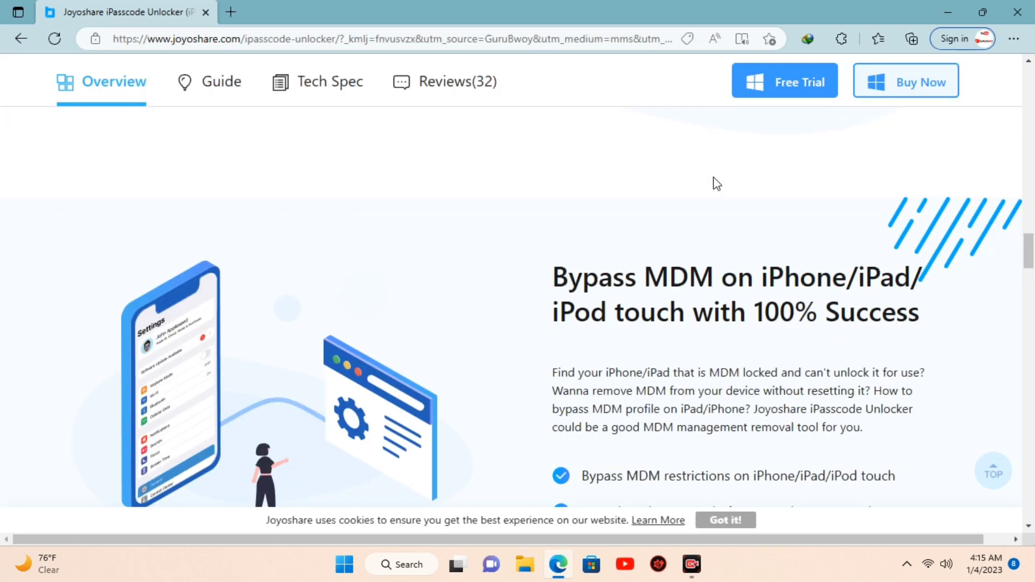
{"action": "scroll", "coordinate": [713, 177], "scroll_direction": "down", "scroll_amount": 10}
{"action": "scroll", "coordinate": [716, 184], "scroll_direction": "down", "scroll_amount": 10}
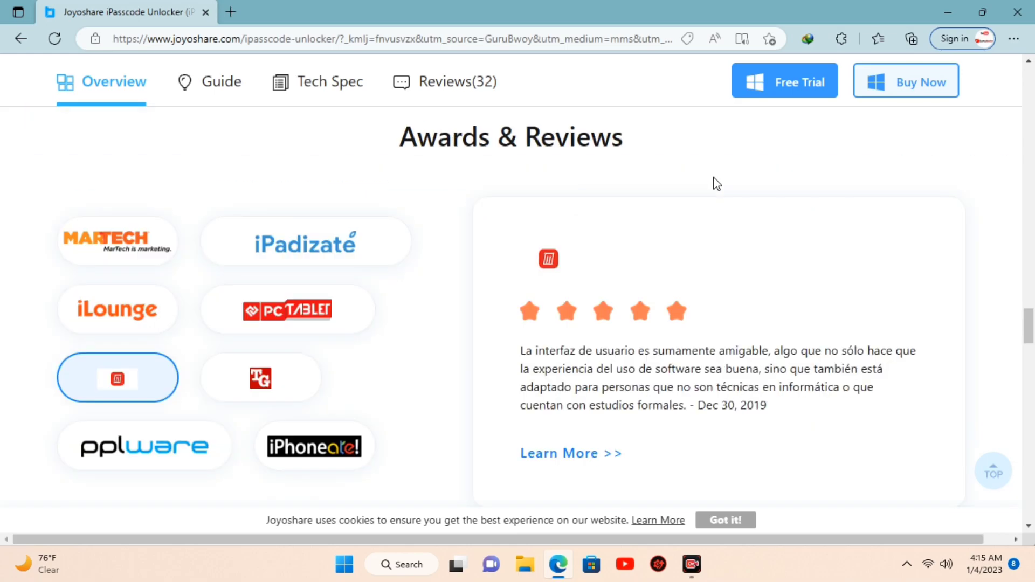
{"action": "scroll", "coordinate": [715, 184], "scroll_direction": "down", "scroll_amount": 3}
{"action": "scroll", "coordinate": [716, 183], "scroll_direction": "down", "scroll_amount": 5}
{"action": "scroll", "coordinate": [715, 184], "scroll_direction": "down", "scroll_amount": 5}
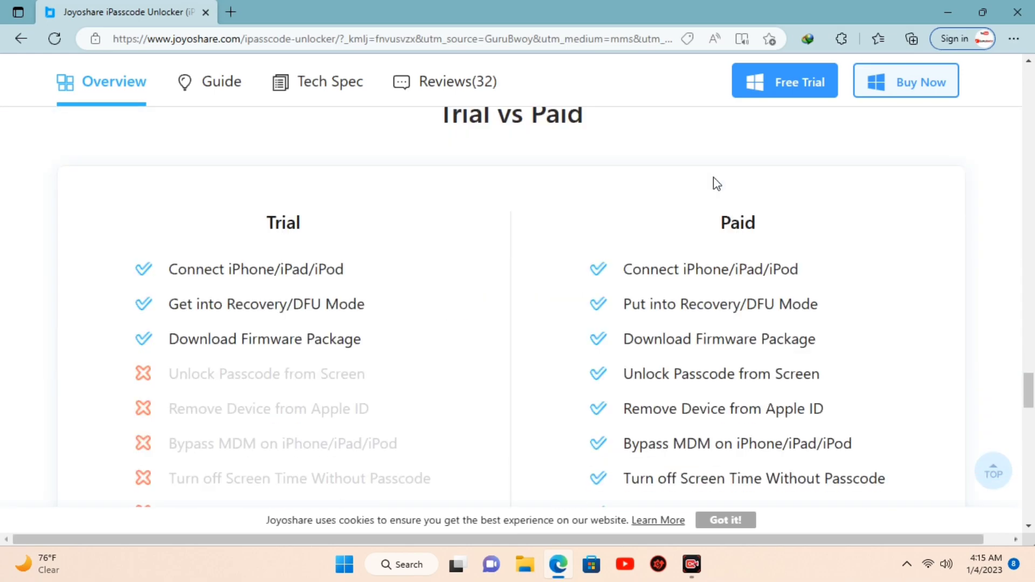
Step: Scroll back up to the top of the product page
{"action": "scroll", "coordinate": [715, 184], "scroll_direction": "up", "scroll_amount": 5}
{"action": "scroll", "coordinate": [716, 185], "scroll_direction": "up", "scroll_amount": 5}
{"action": "scroll", "coordinate": [716, 181], "scroll_direction": "up", "scroll_amount": 5}
{"action": "scroll", "coordinate": [715, 182], "scroll_direction": "up", "scroll_amount": 5}
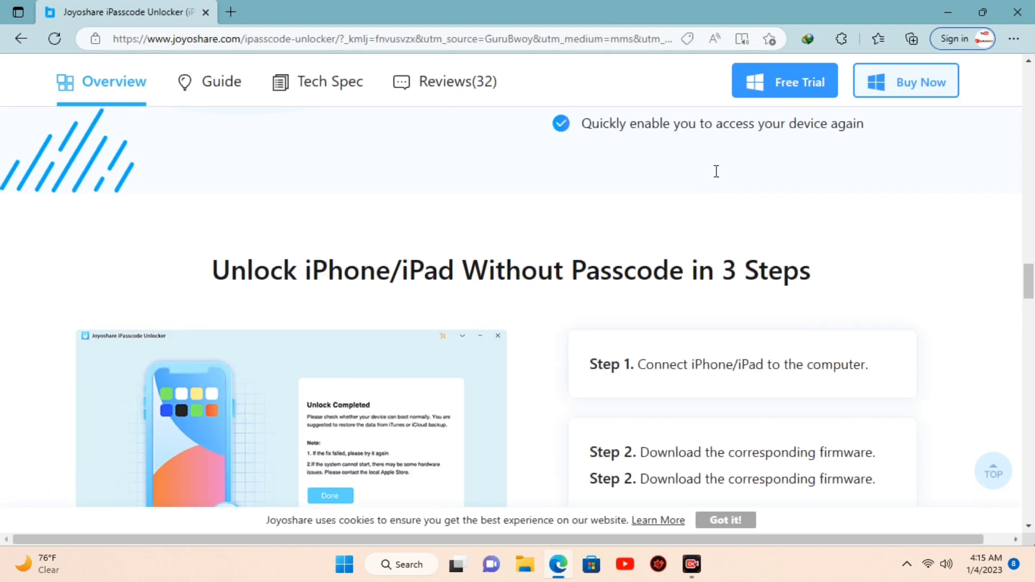
{"action": "scroll", "coordinate": [716, 170], "scroll_direction": "up", "scroll_amount": 5}
{"action": "scroll", "coordinate": [720, 175], "scroll_direction": "up", "scroll_amount": 5}
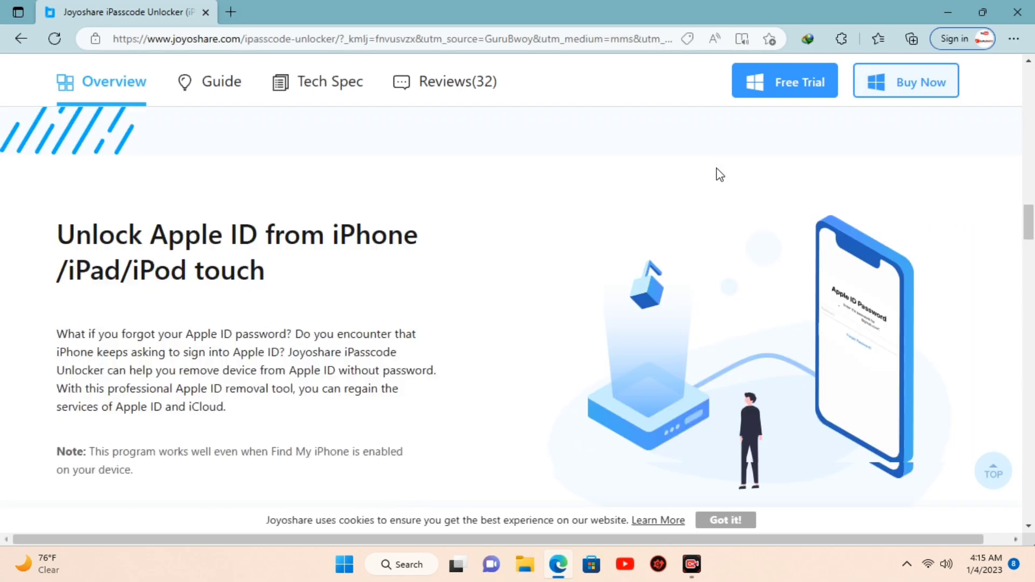
{"action": "scroll", "coordinate": [720, 174], "scroll_direction": "up", "scroll_amount": 2}
{"action": "scroll", "coordinate": [717, 174], "scroll_direction": "up", "scroll_amount": 5}
{"action": "scroll", "coordinate": [720, 181], "scroll_direction": "up", "scroll_amount": 2}
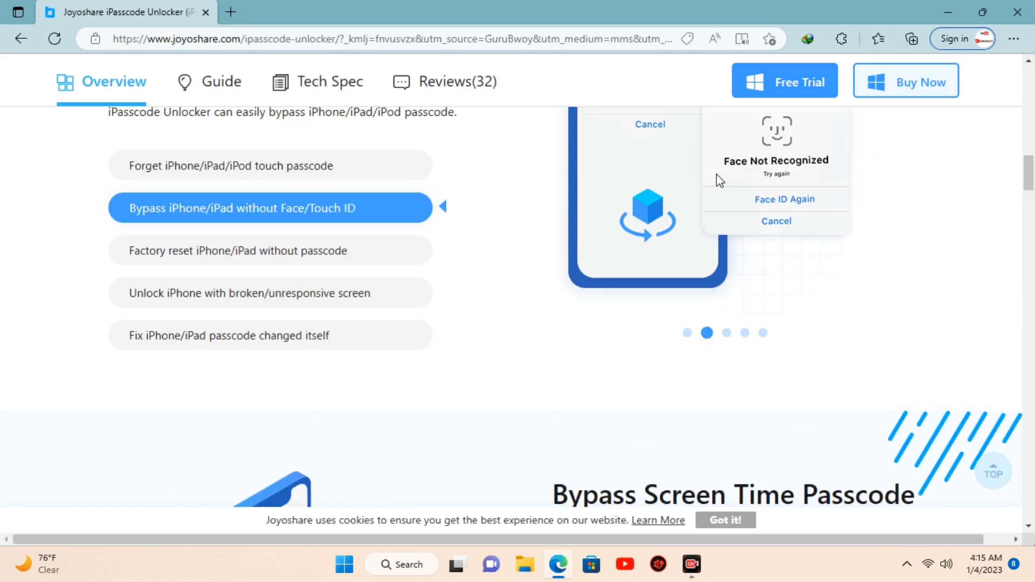
{"action": "scroll", "coordinate": [720, 181], "scroll_direction": "up", "scroll_amount": 5}
{"action": "scroll", "coordinate": [719, 180], "scroll_direction": "up", "scroll_amount": 5}
{"action": "scroll", "coordinate": [720, 181], "scroll_direction": "up", "scroll_amount": 5}
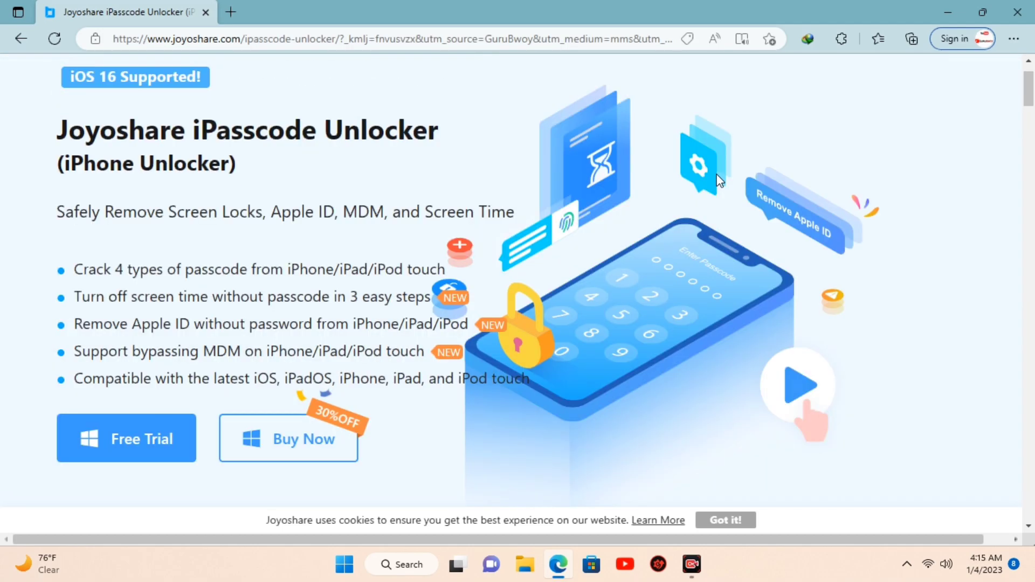
{"action": "scroll", "coordinate": [719, 180], "scroll_direction": "up", "scroll_amount": 2}
{"action": "scroll", "coordinate": [326, 244], "scroll_direction": "down", "scroll_amount": 2}
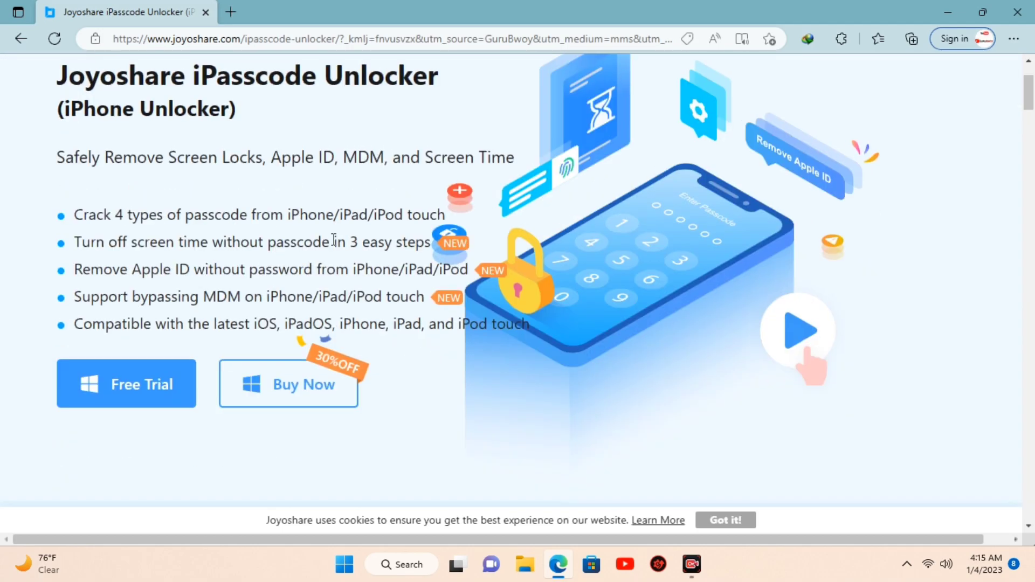
{"action": "scroll", "coordinate": [334, 240], "scroll_direction": "up", "scroll_amount": 1}
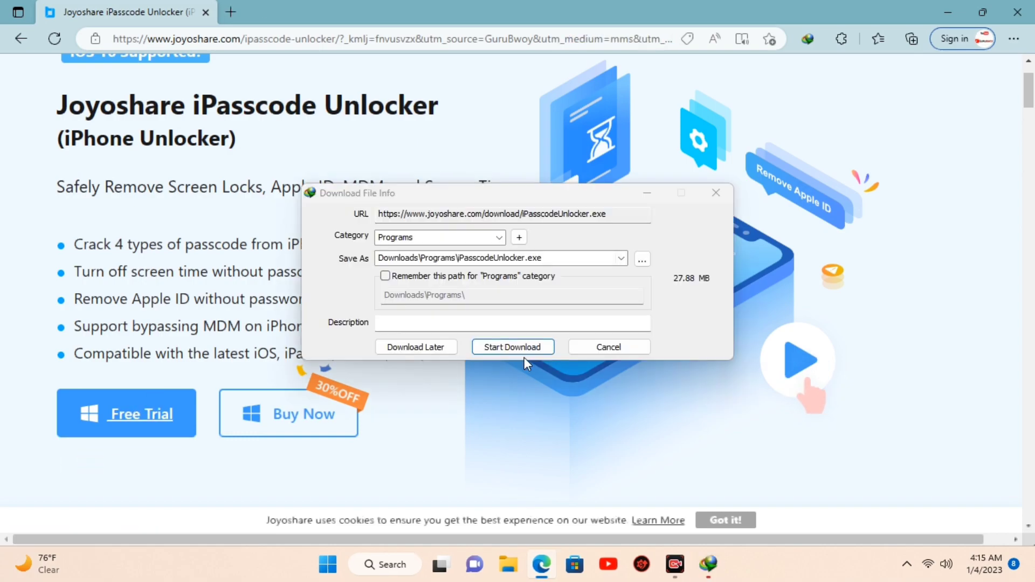
Step: Download iPasscodeUnlocker.exe with IDM, open the installer, and close Edge
{"action": "left_click", "coordinate": [511, 345]}
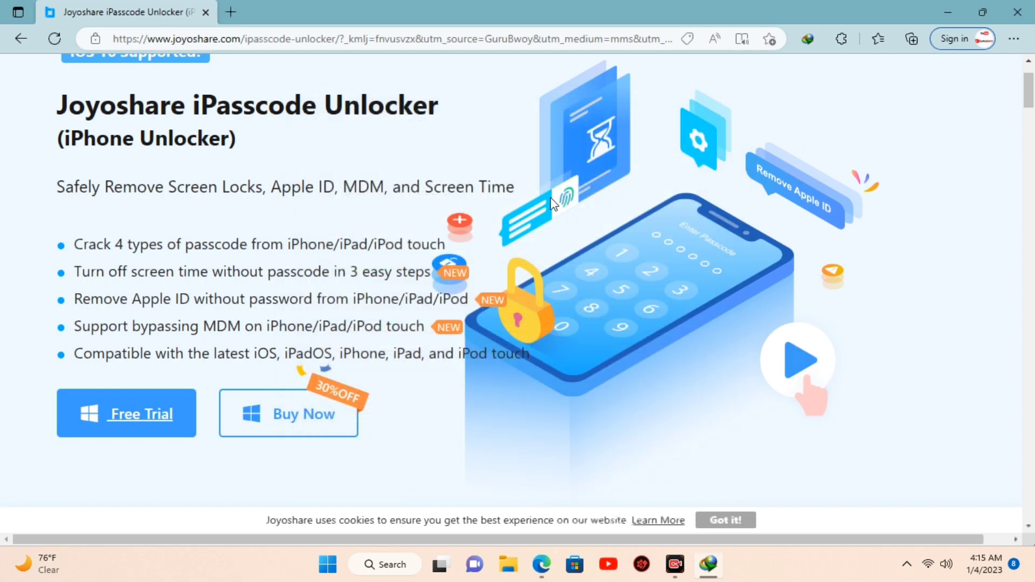
{"action": "left_click", "coordinate": [388, 327]}
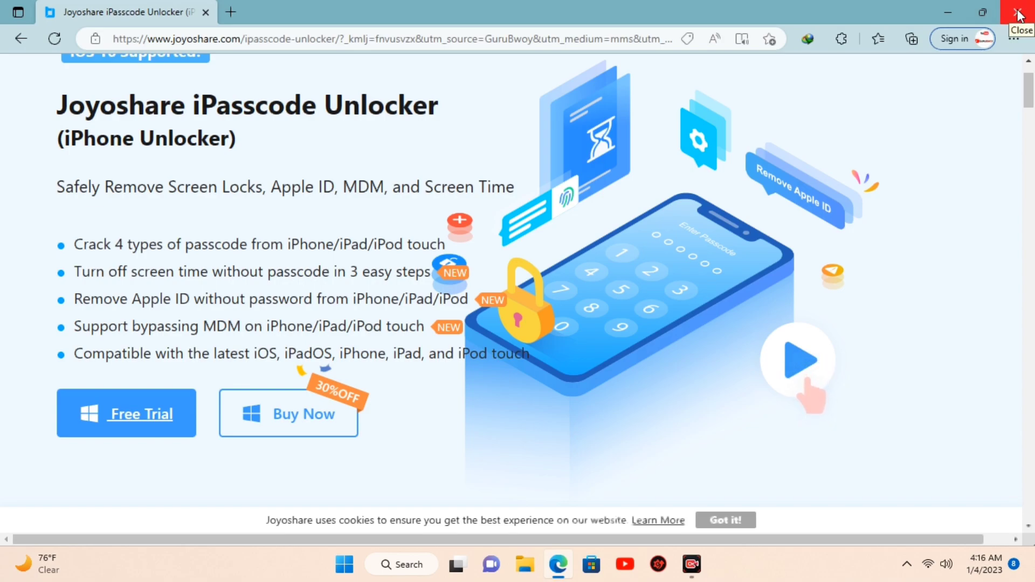
{"action": "left_click", "coordinate": [1018, 13]}
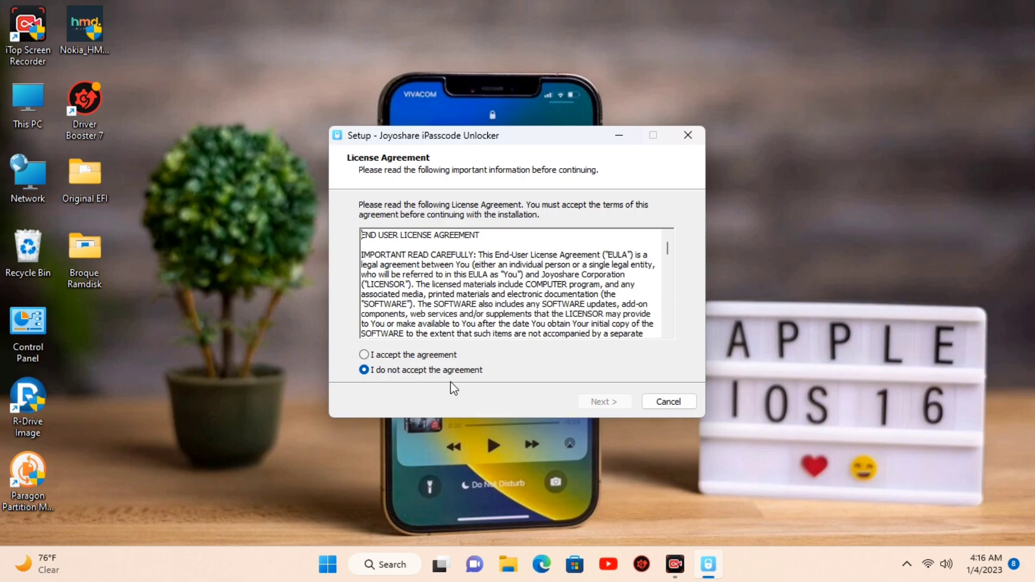
Step: Accept the license, install to the default folder, and finish with Launch checked
{"action": "left_click", "coordinate": [371, 354]}
{"action": "left_click", "coordinate": [600, 401]}
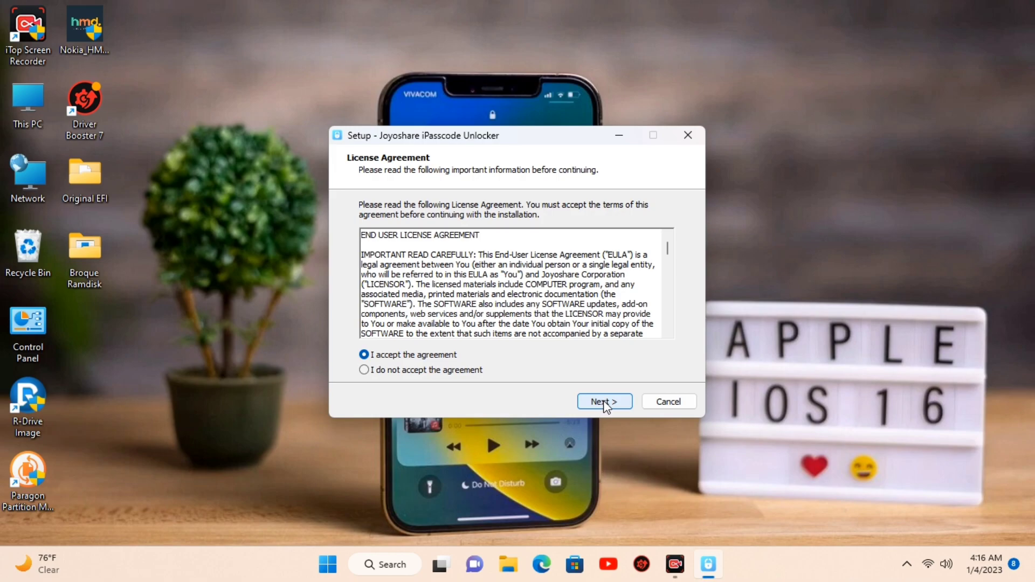
{"action": "left_click", "coordinate": [604, 404]}
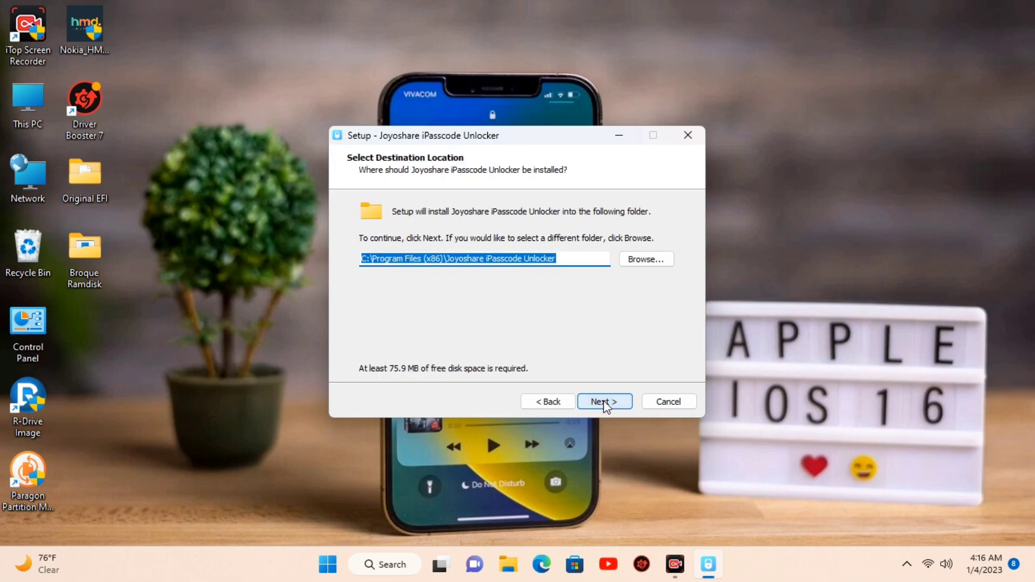
{"action": "left_click", "coordinate": [606, 401]}
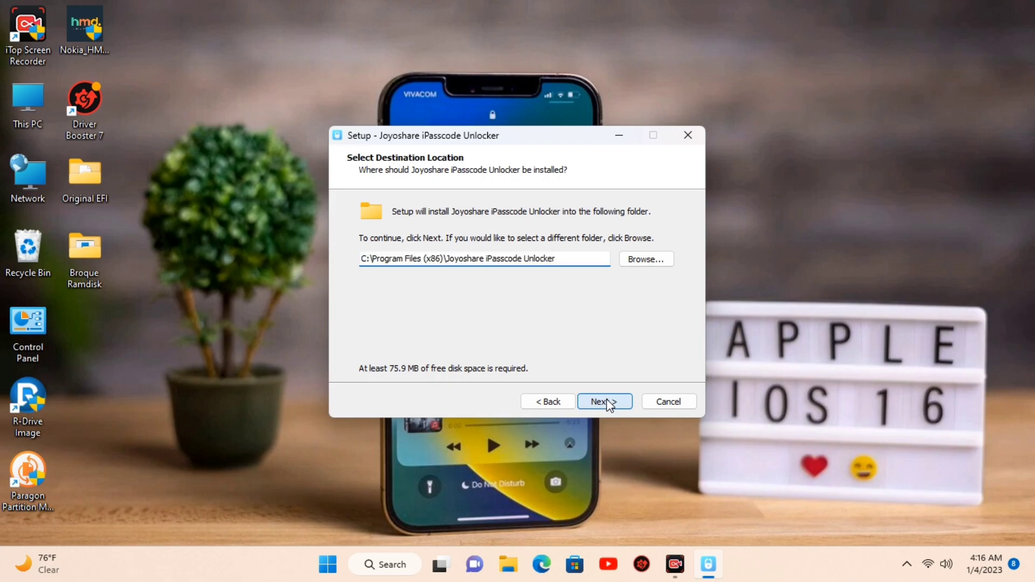
{"action": "left_click", "coordinate": [606, 402]}
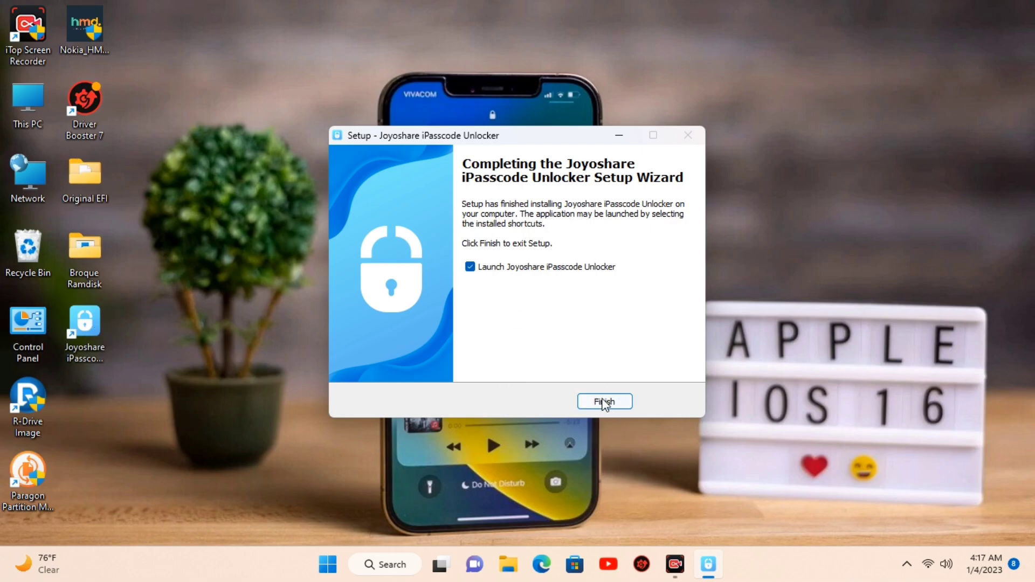
{"action": "left_click", "coordinate": [604, 403]}
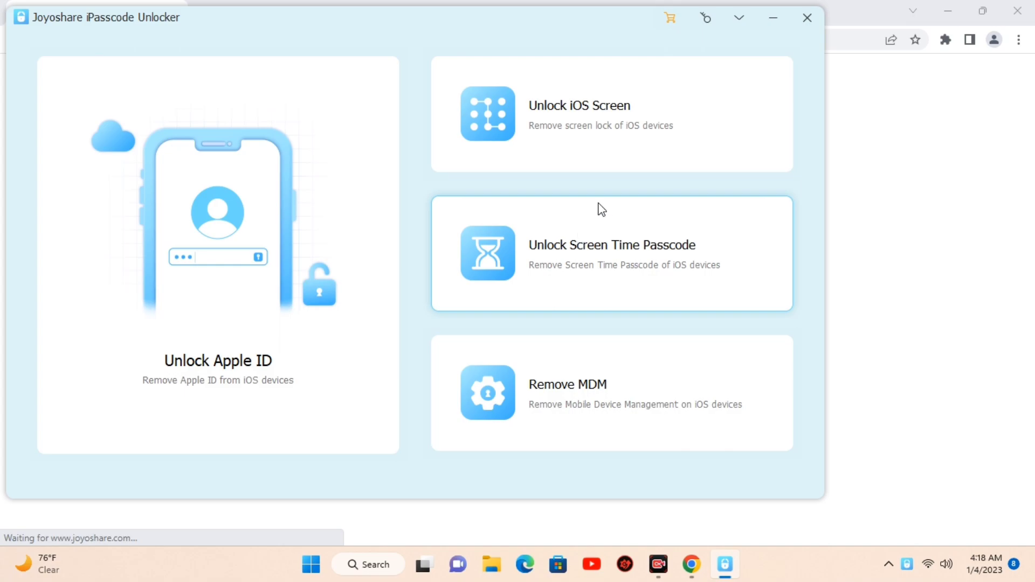
Step: Close the Chrome sales page and shift the Joyoshare window slightly down and right
{"action": "left_click", "coordinate": [1018, 15]}
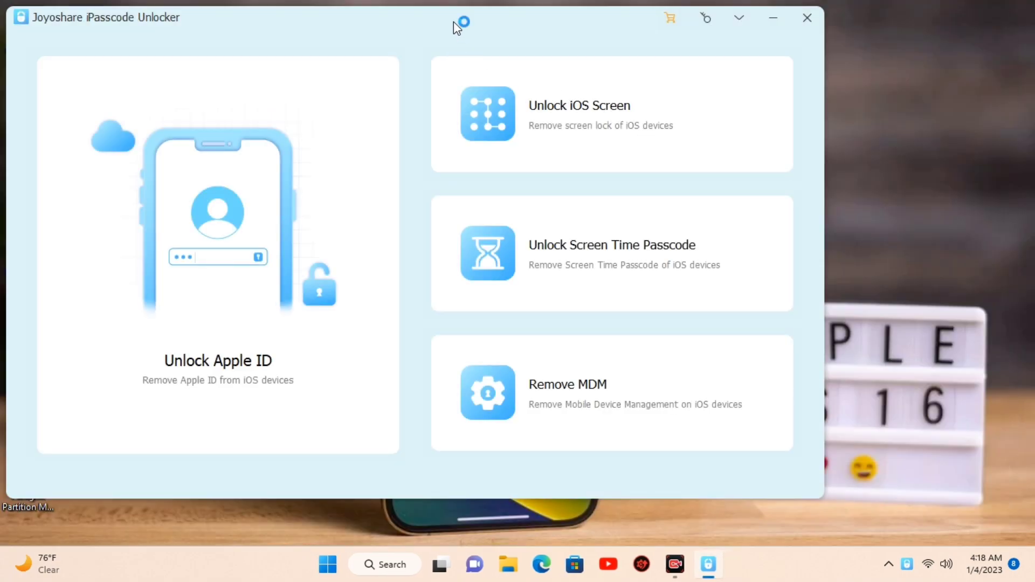
{"action": "left_click_drag", "start_coordinate": [458, 30], "coordinate": [497, 39]}
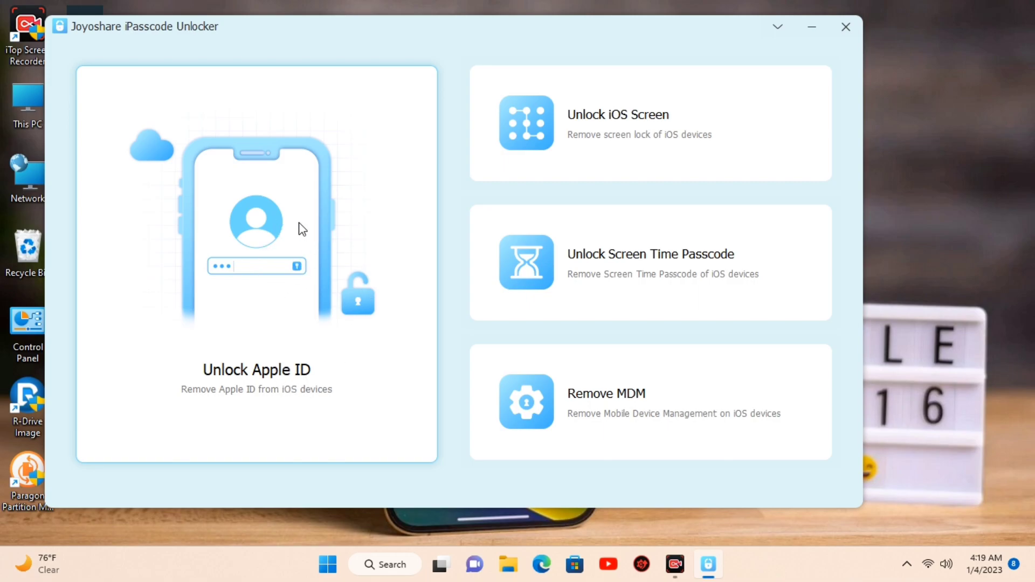
{"action": "left_click", "coordinate": [286, 263]}
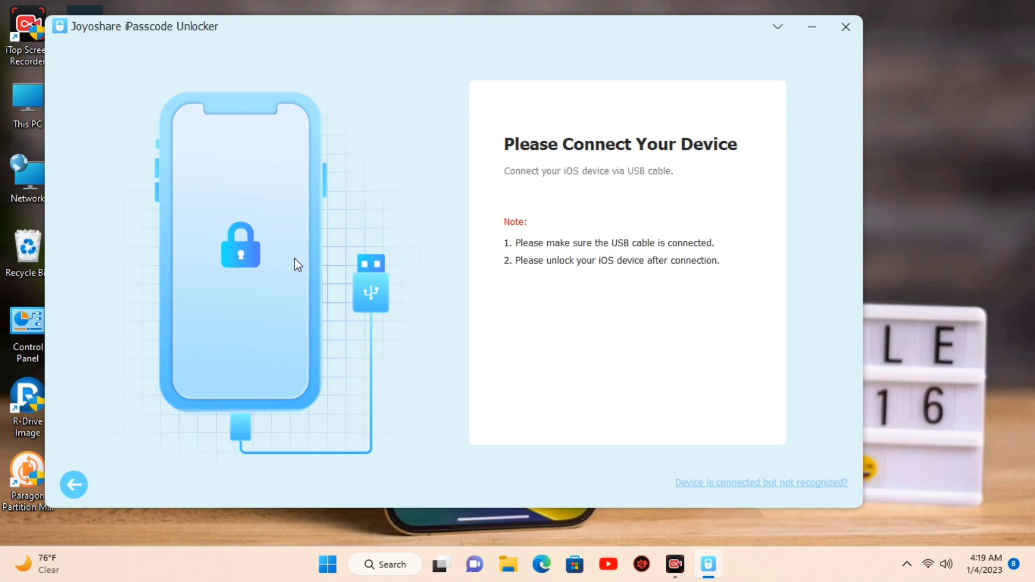